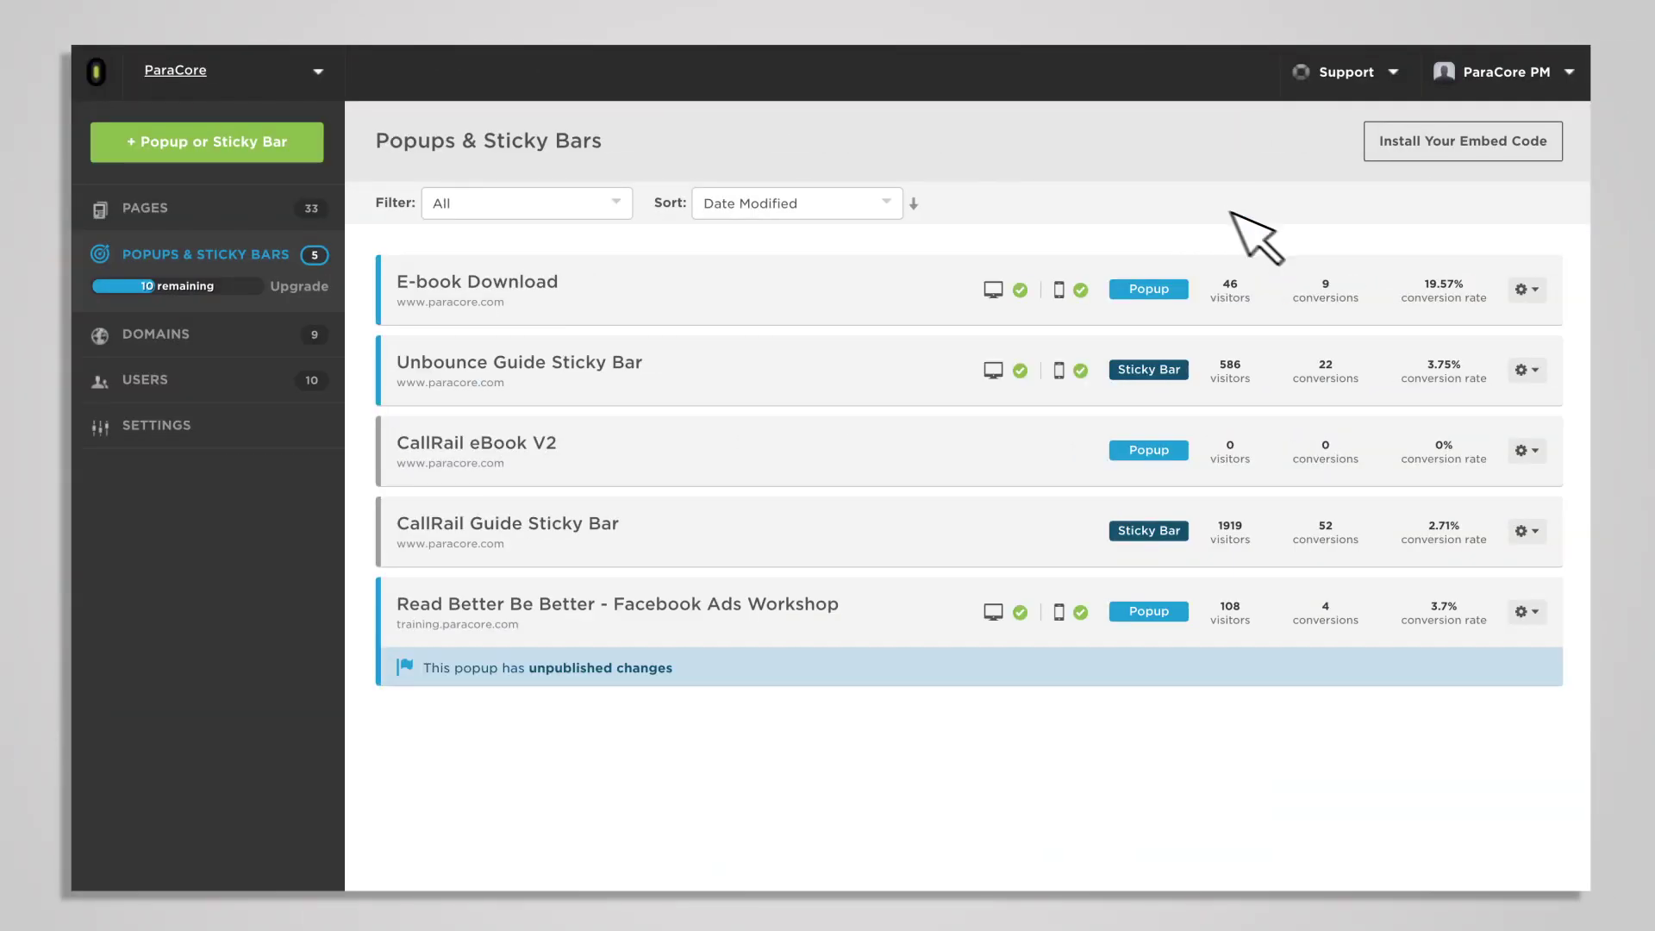
Dismiss the E-book Download options and begin creating a new popup from the Popup Templates gallery.
click(1526, 290)
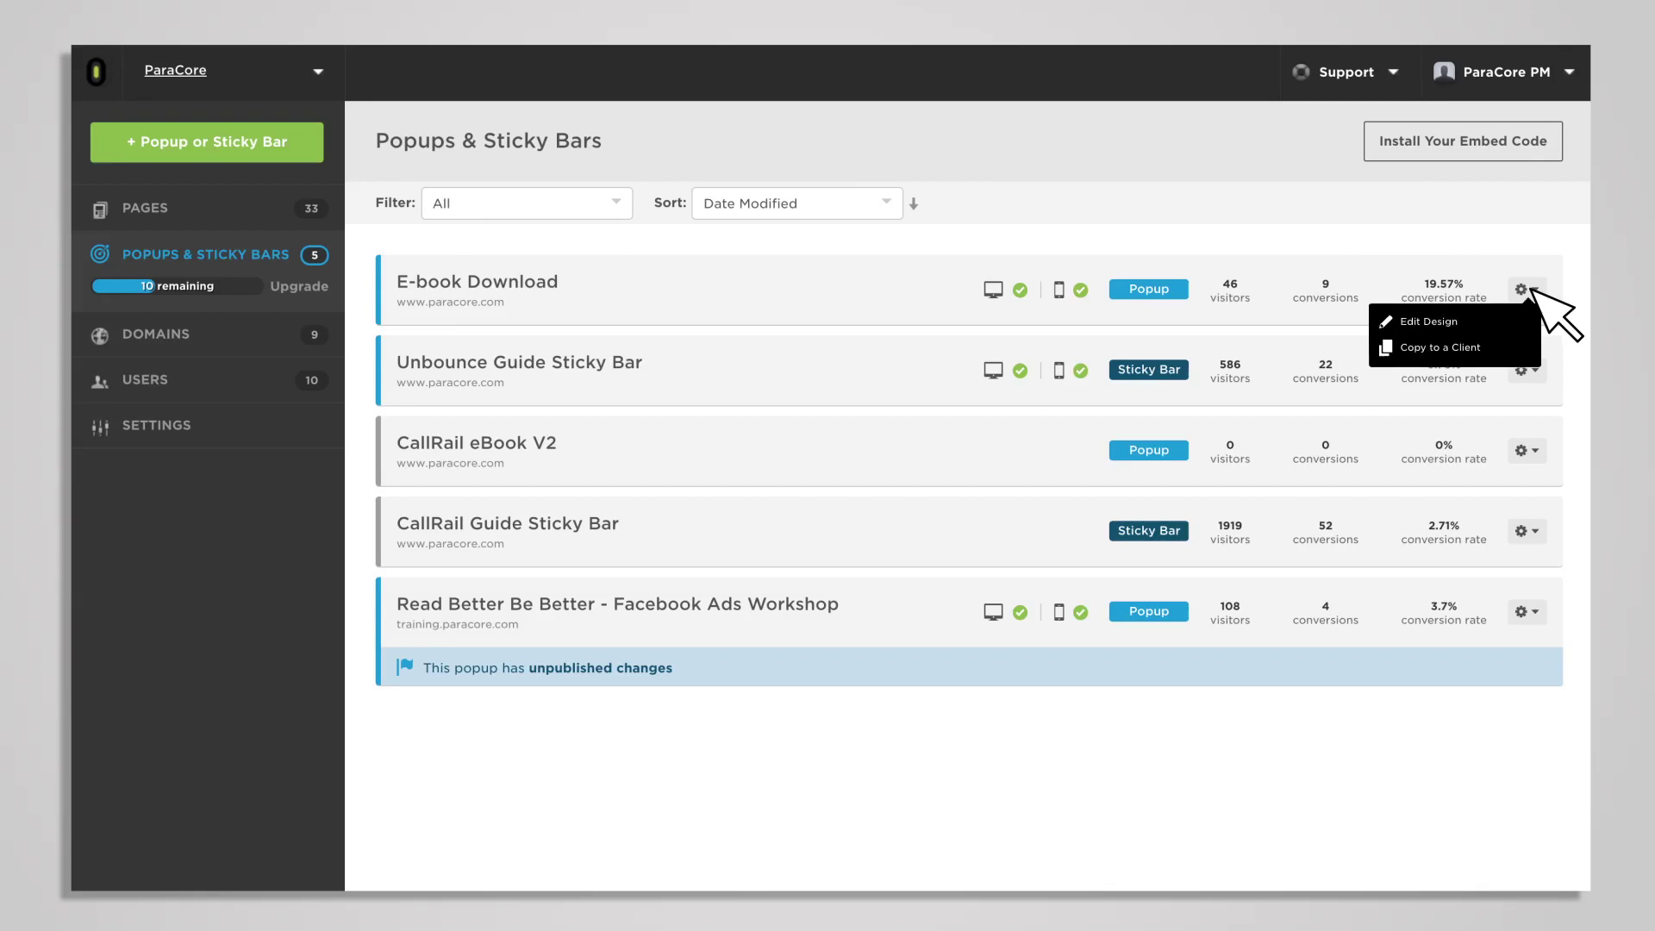
click(1530, 293)
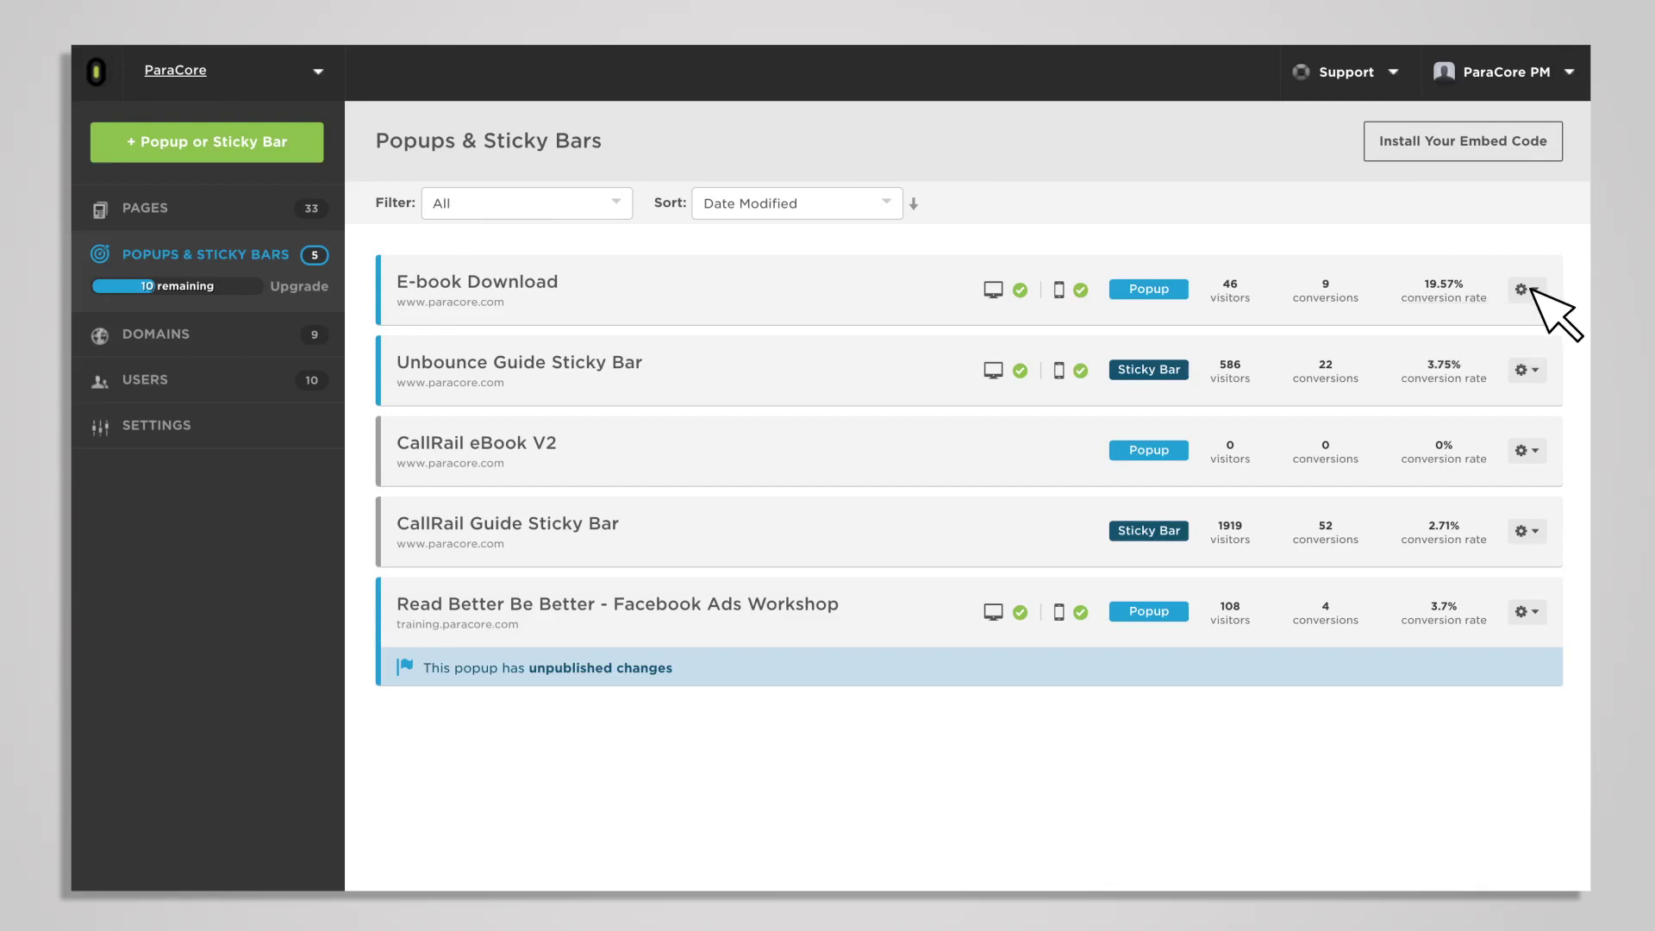
click(275, 136)
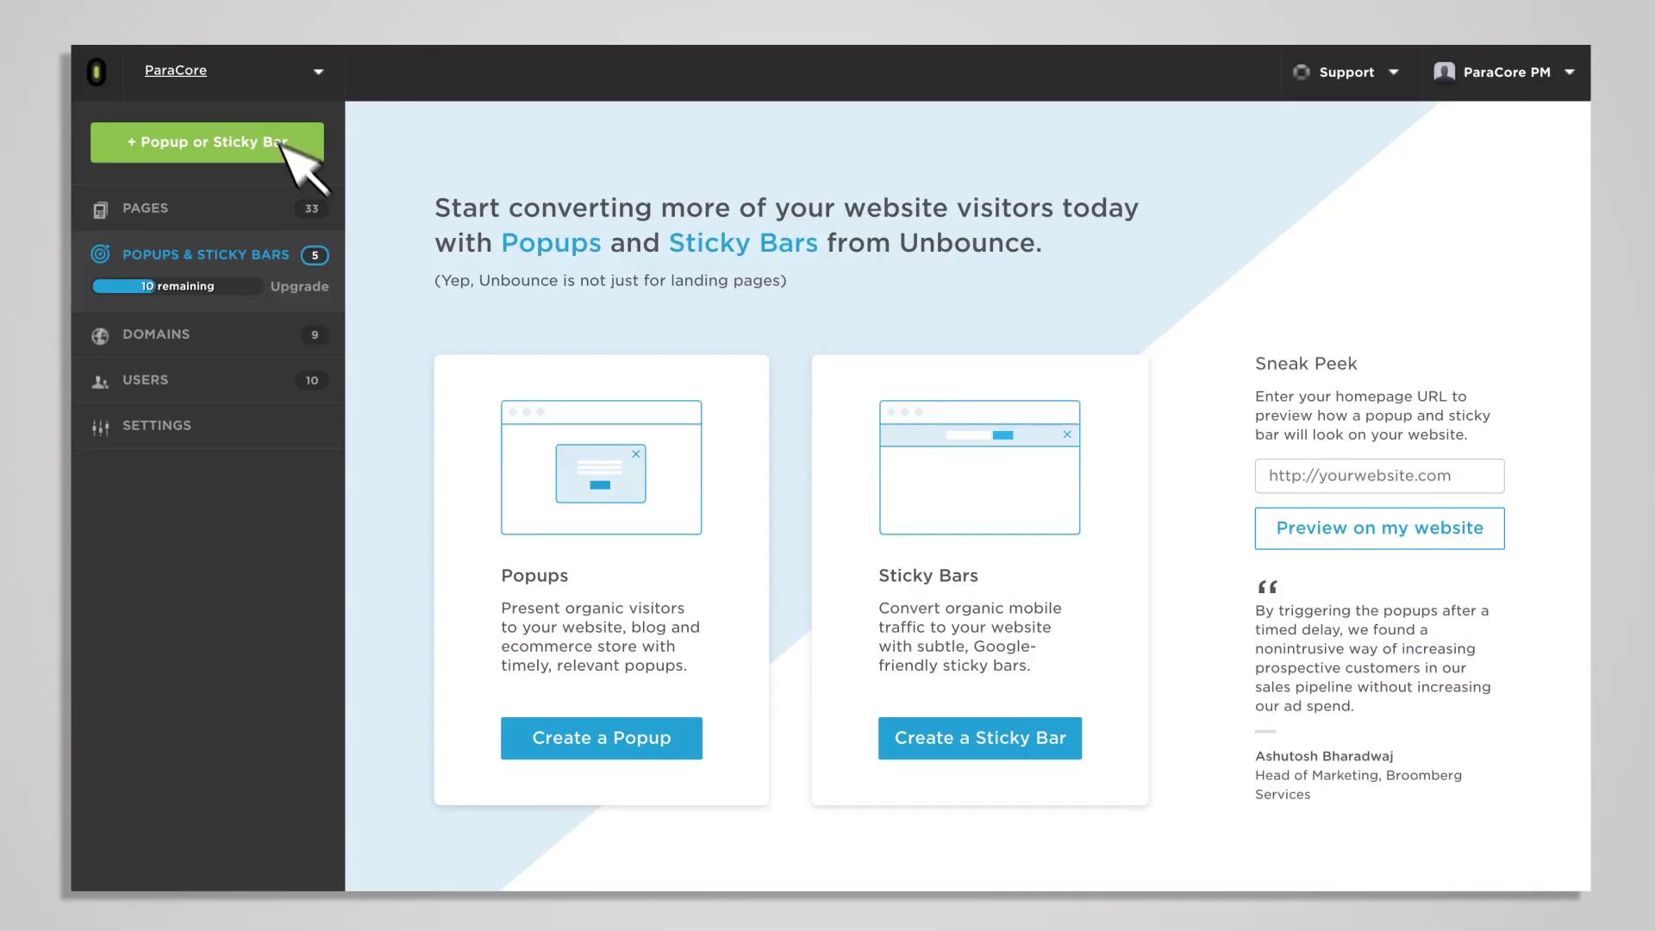
click(664, 731)
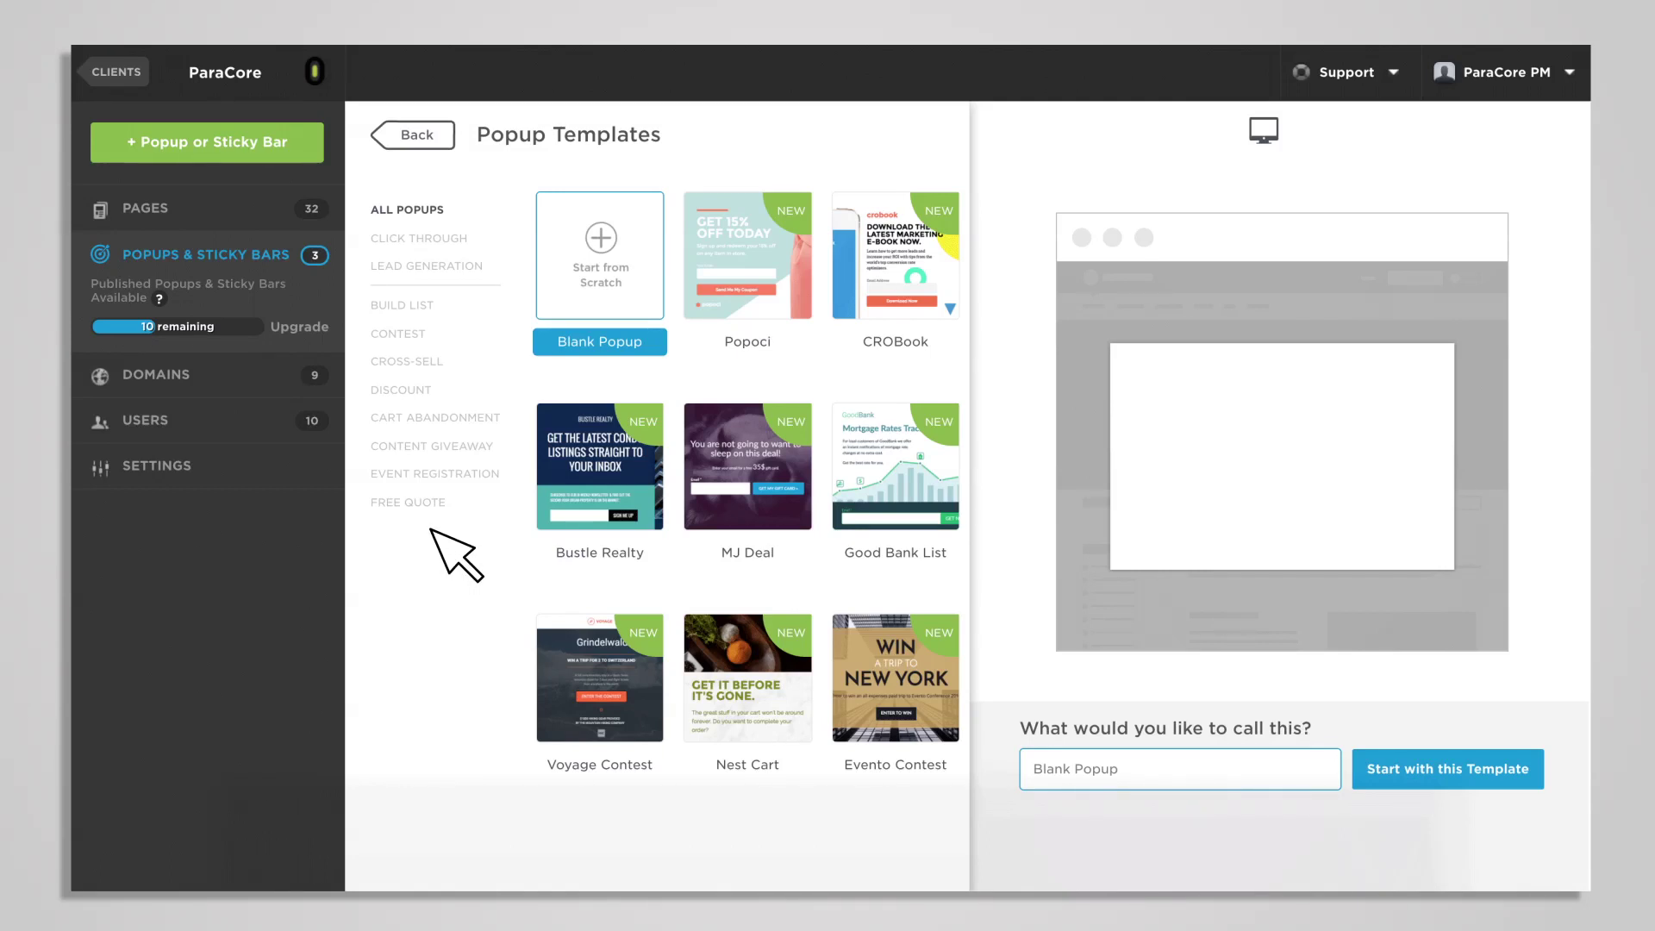
Preview the CROBook template and start a new popup from it.
click(905, 295)
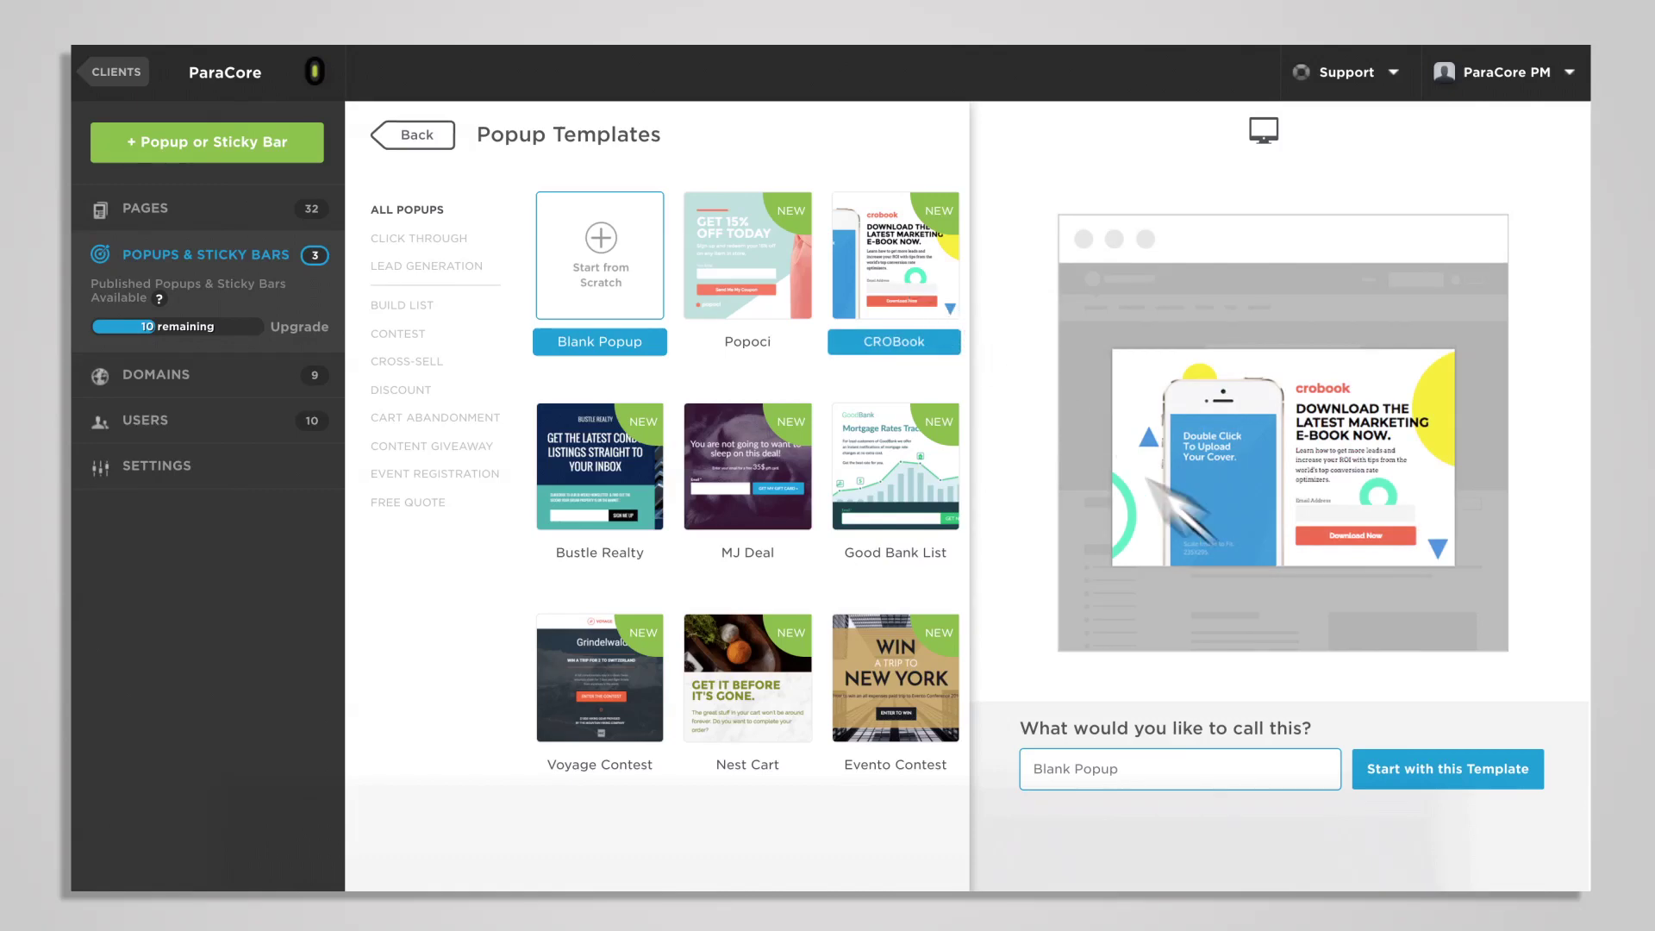
click(1513, 776)
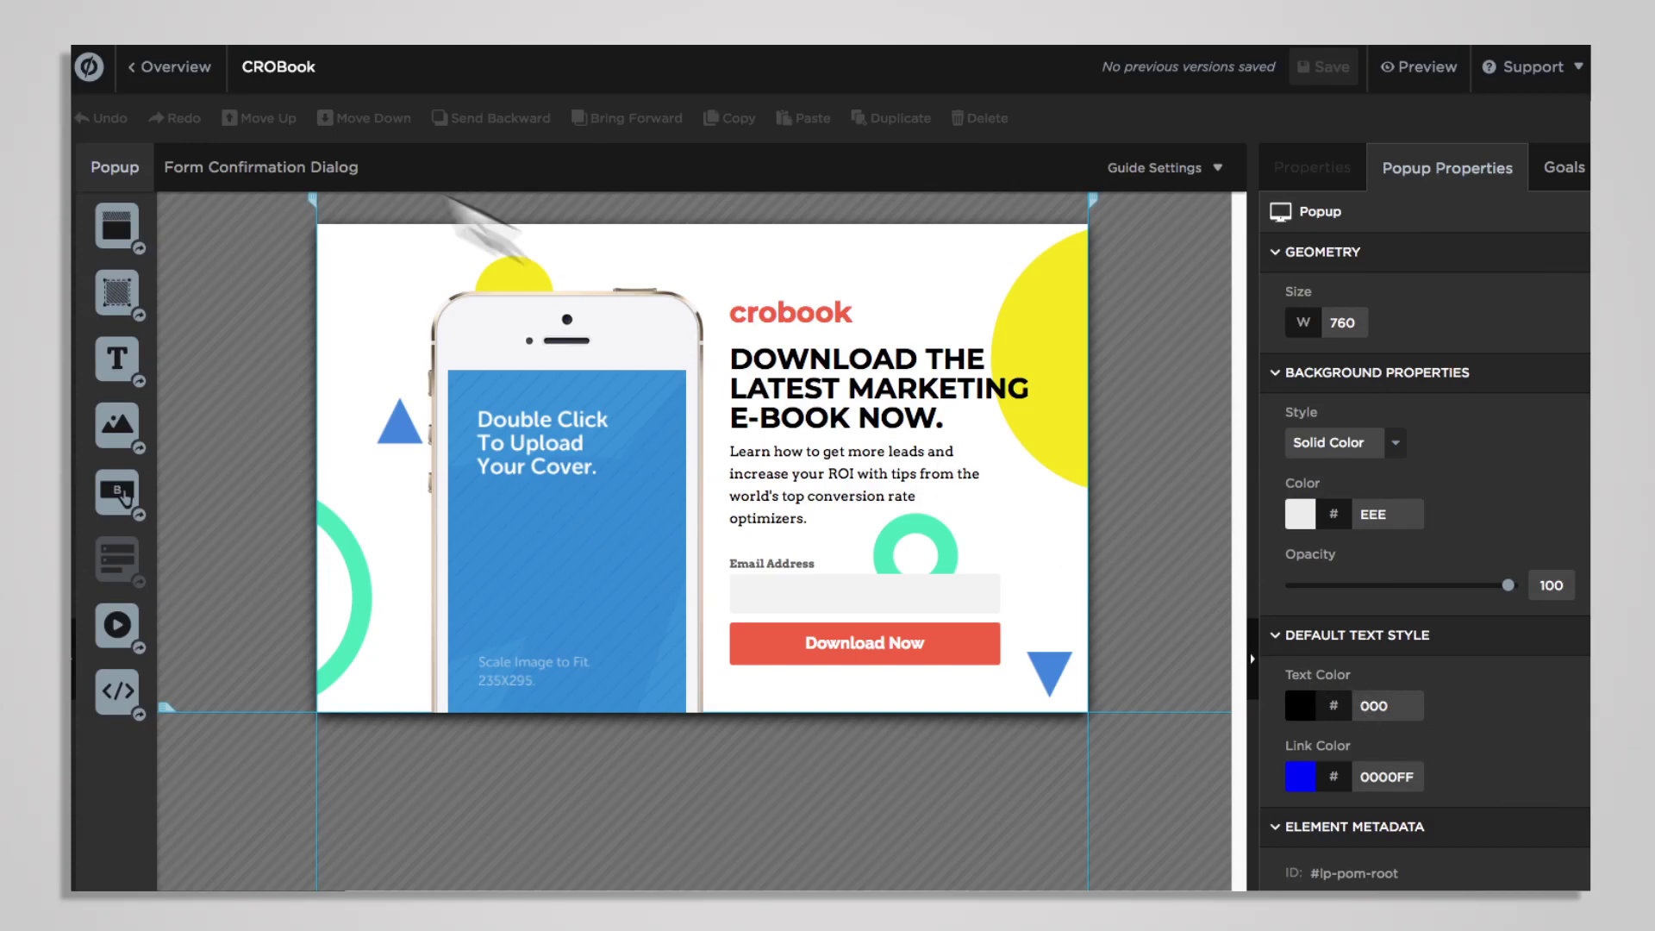
Leave the editor for the CallRail eBook V2 popup overview with its targeting and trigger settings.
click(201, 71)
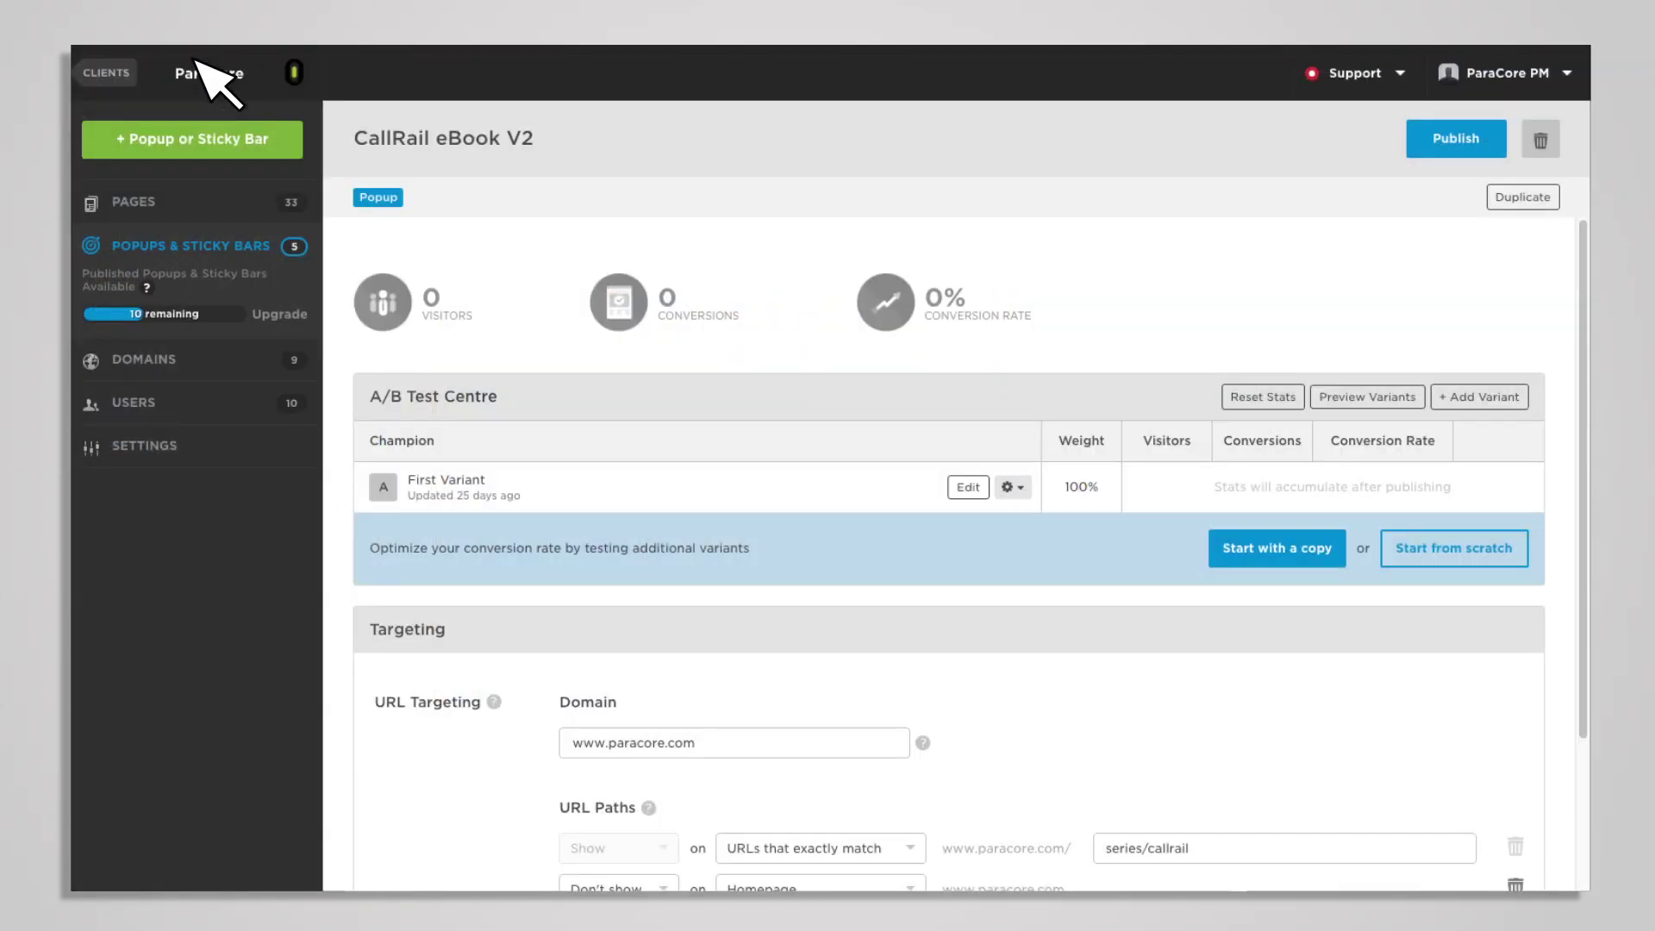
scroll(828, 485, down, 3)
scroll(1125, 700, down, 2)
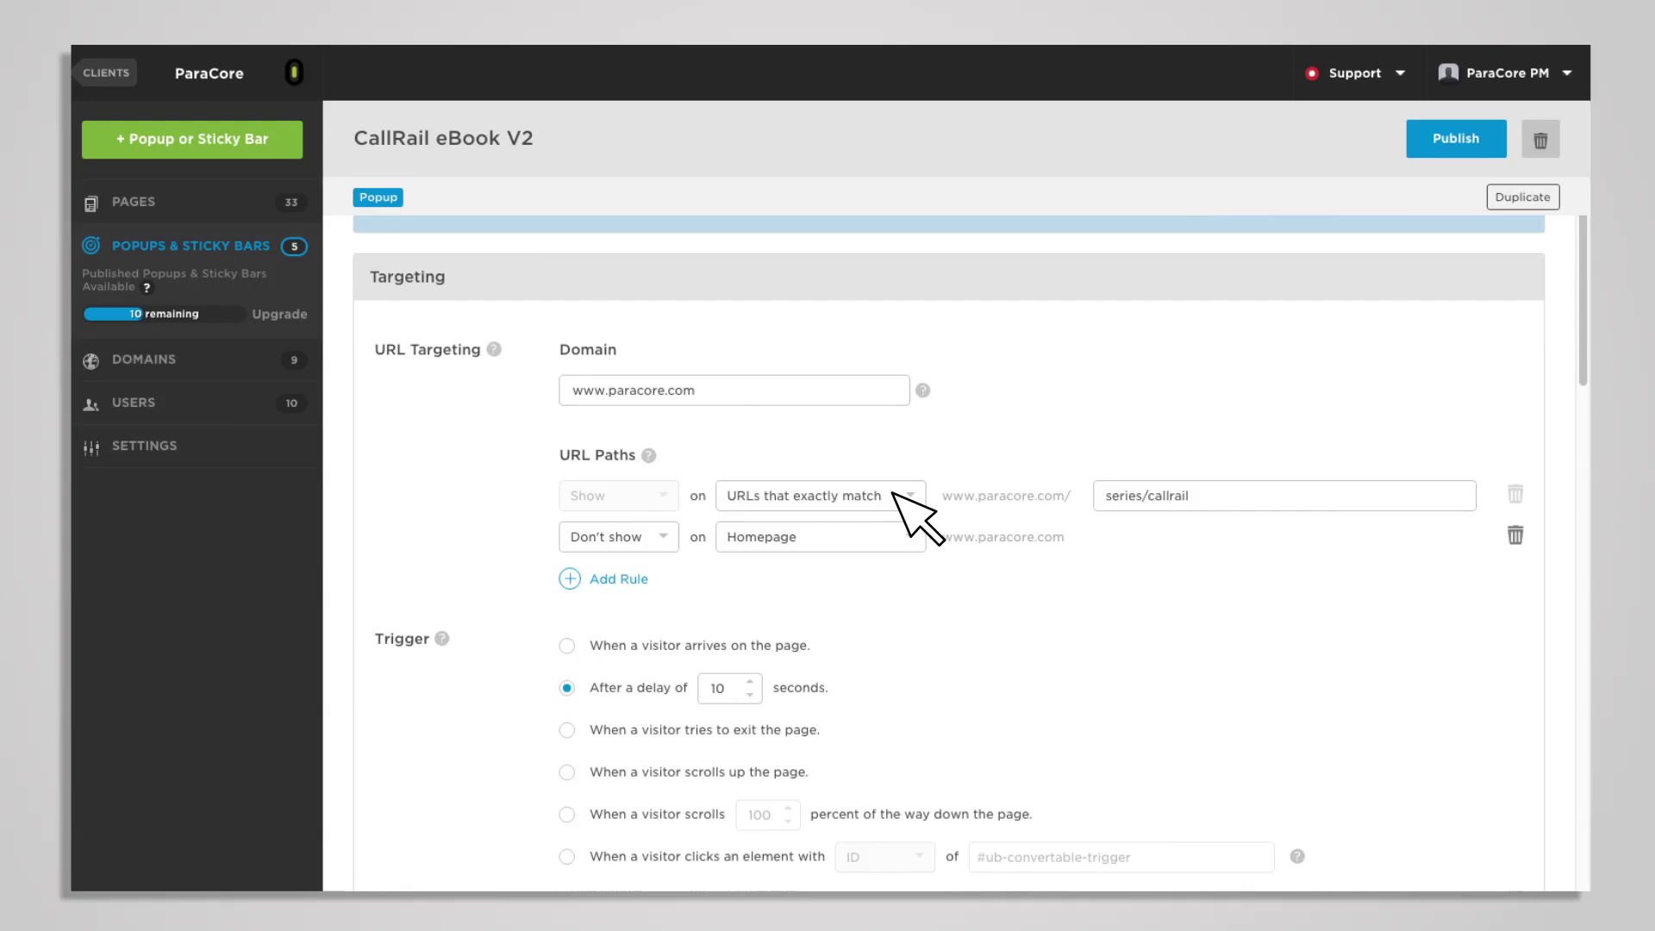
scroll(912, 514, down, 2)
scroll(912, 514, down, 2)
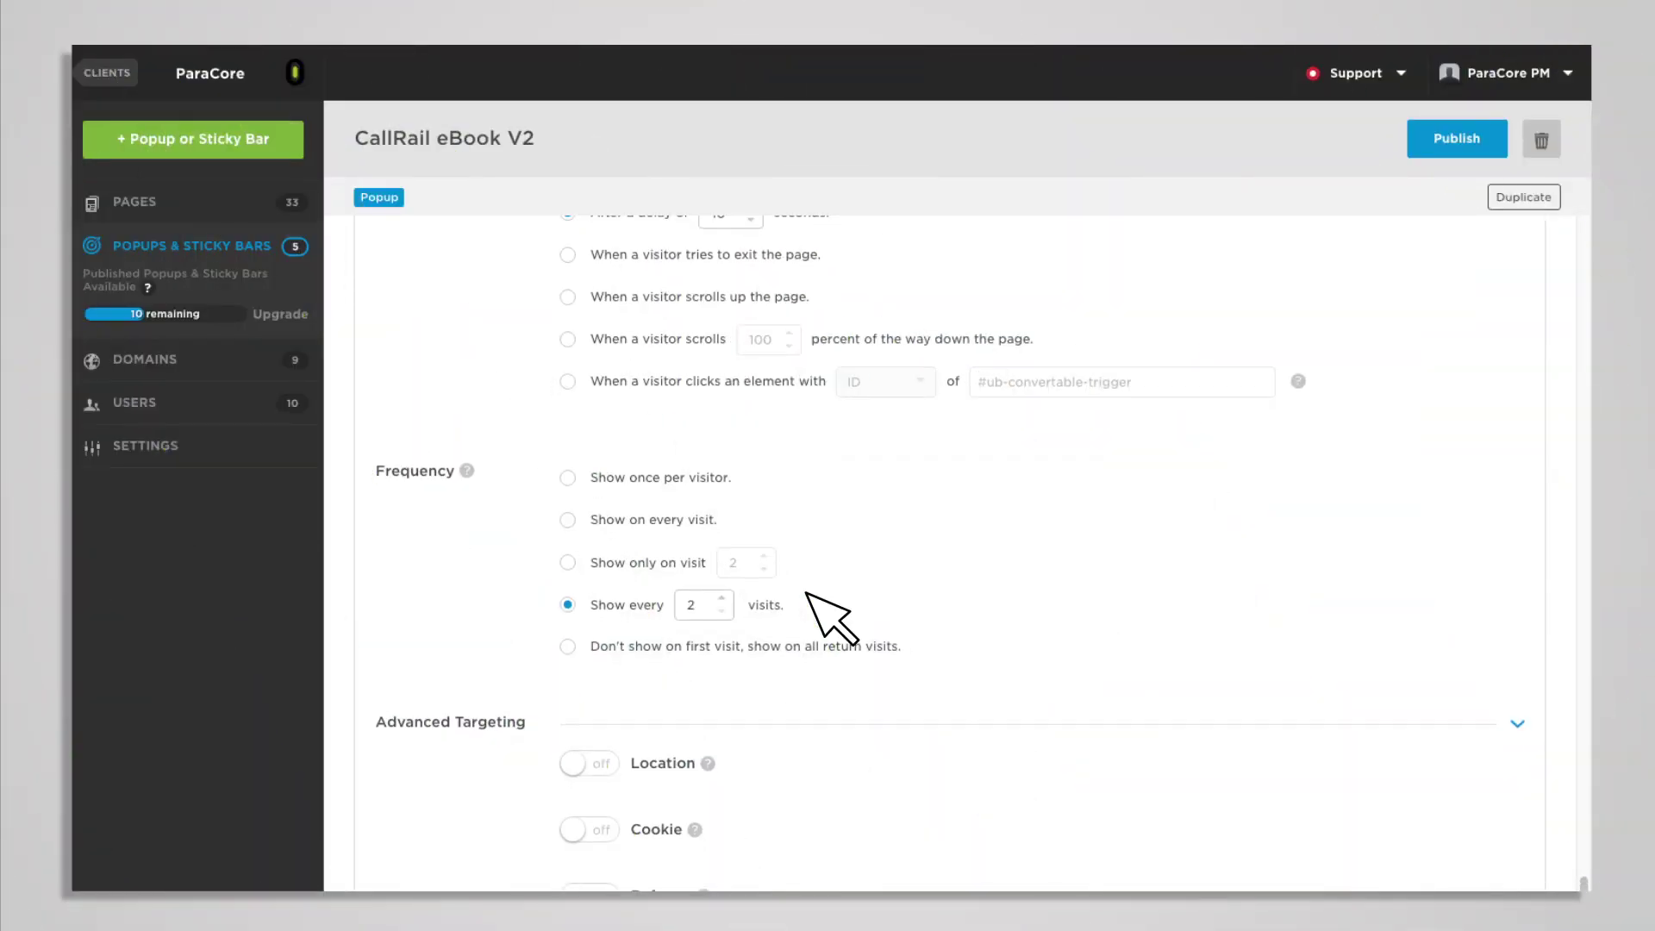
scroll(808, 596, down, 3)
scroll(808, 595, down, 2)
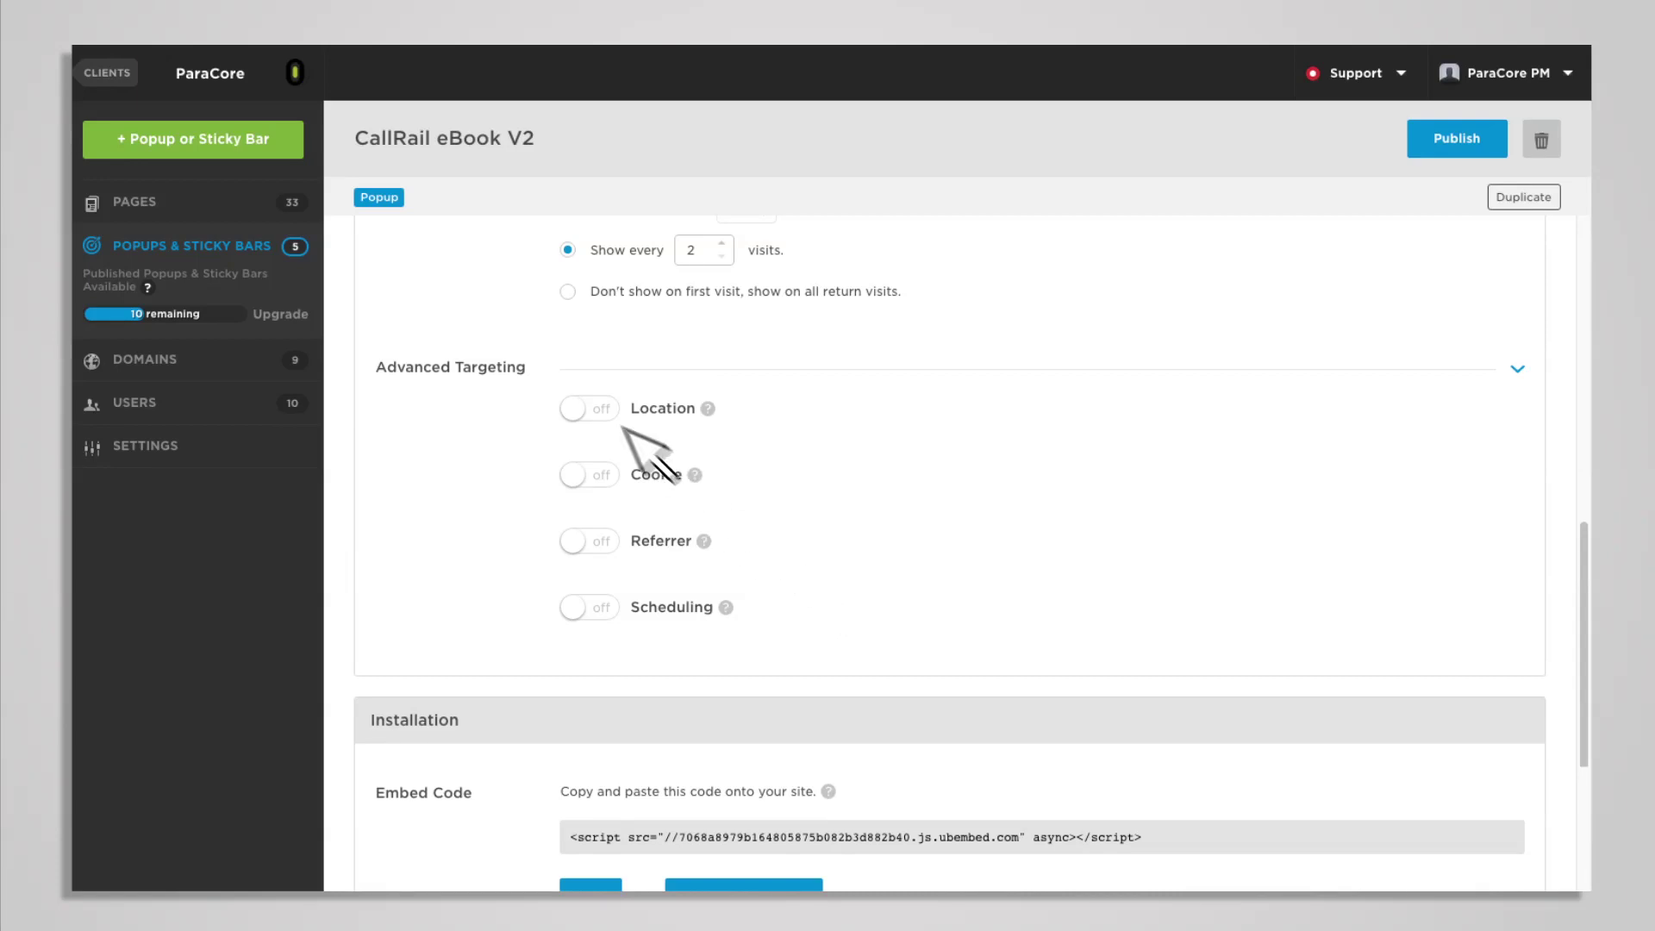
click(595, 404)
Enable the CallRail cookie rule, Facebook referrer rule and 01/16/2018–01/31/2018 schedule.
click(586, 475)
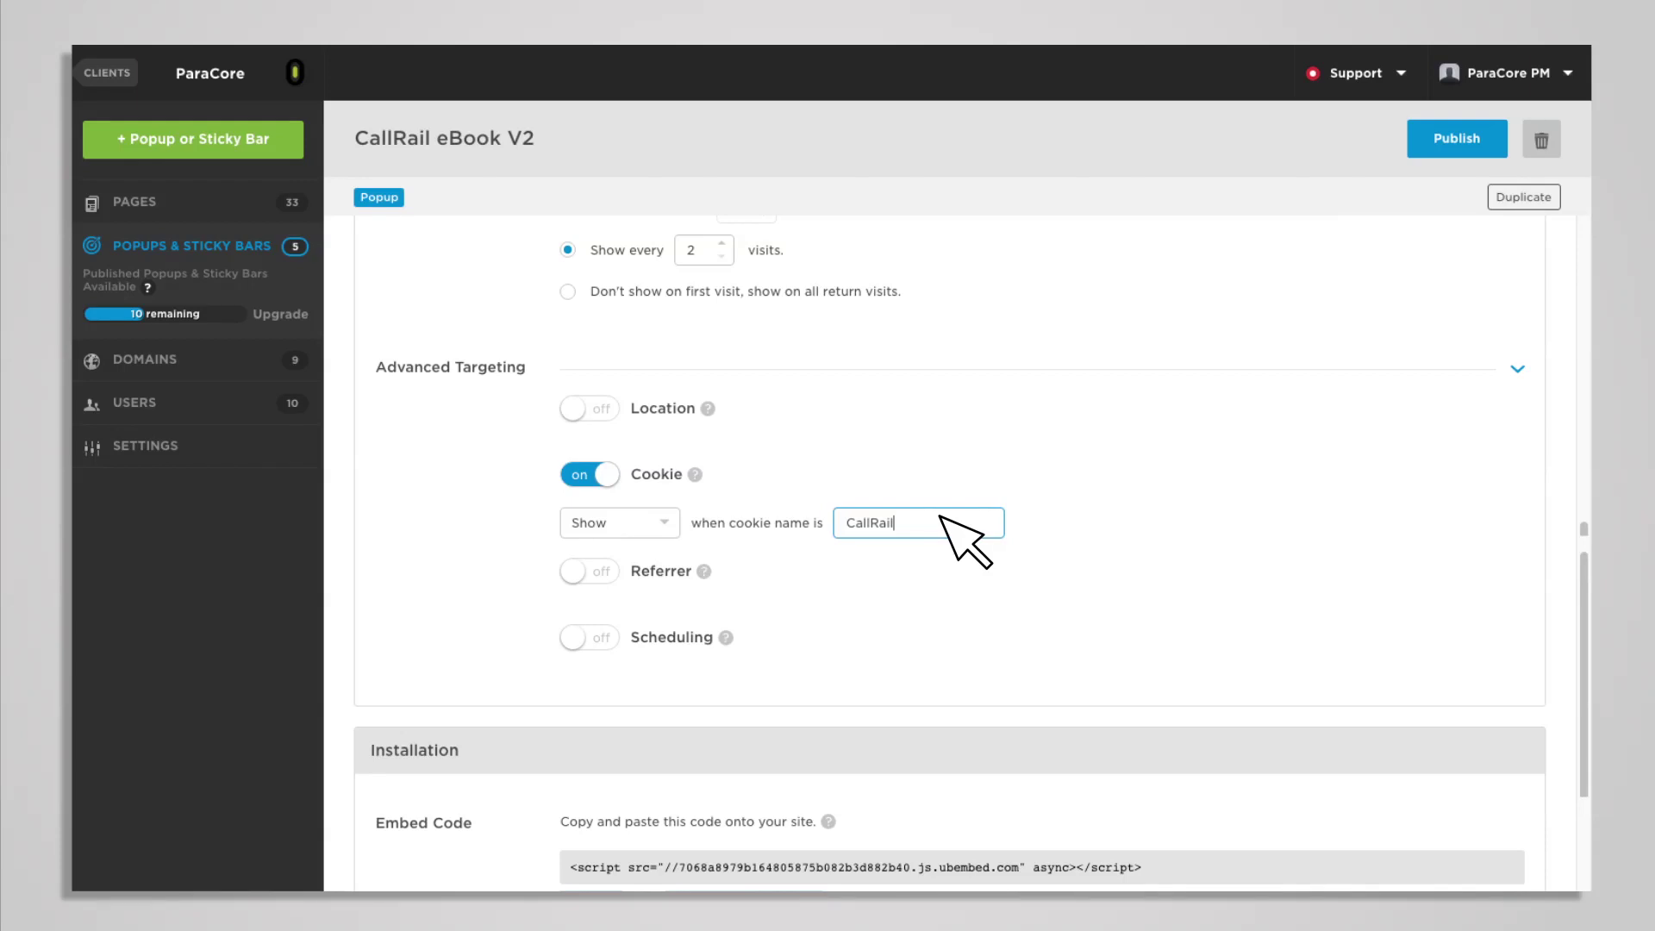
click(598, 572)
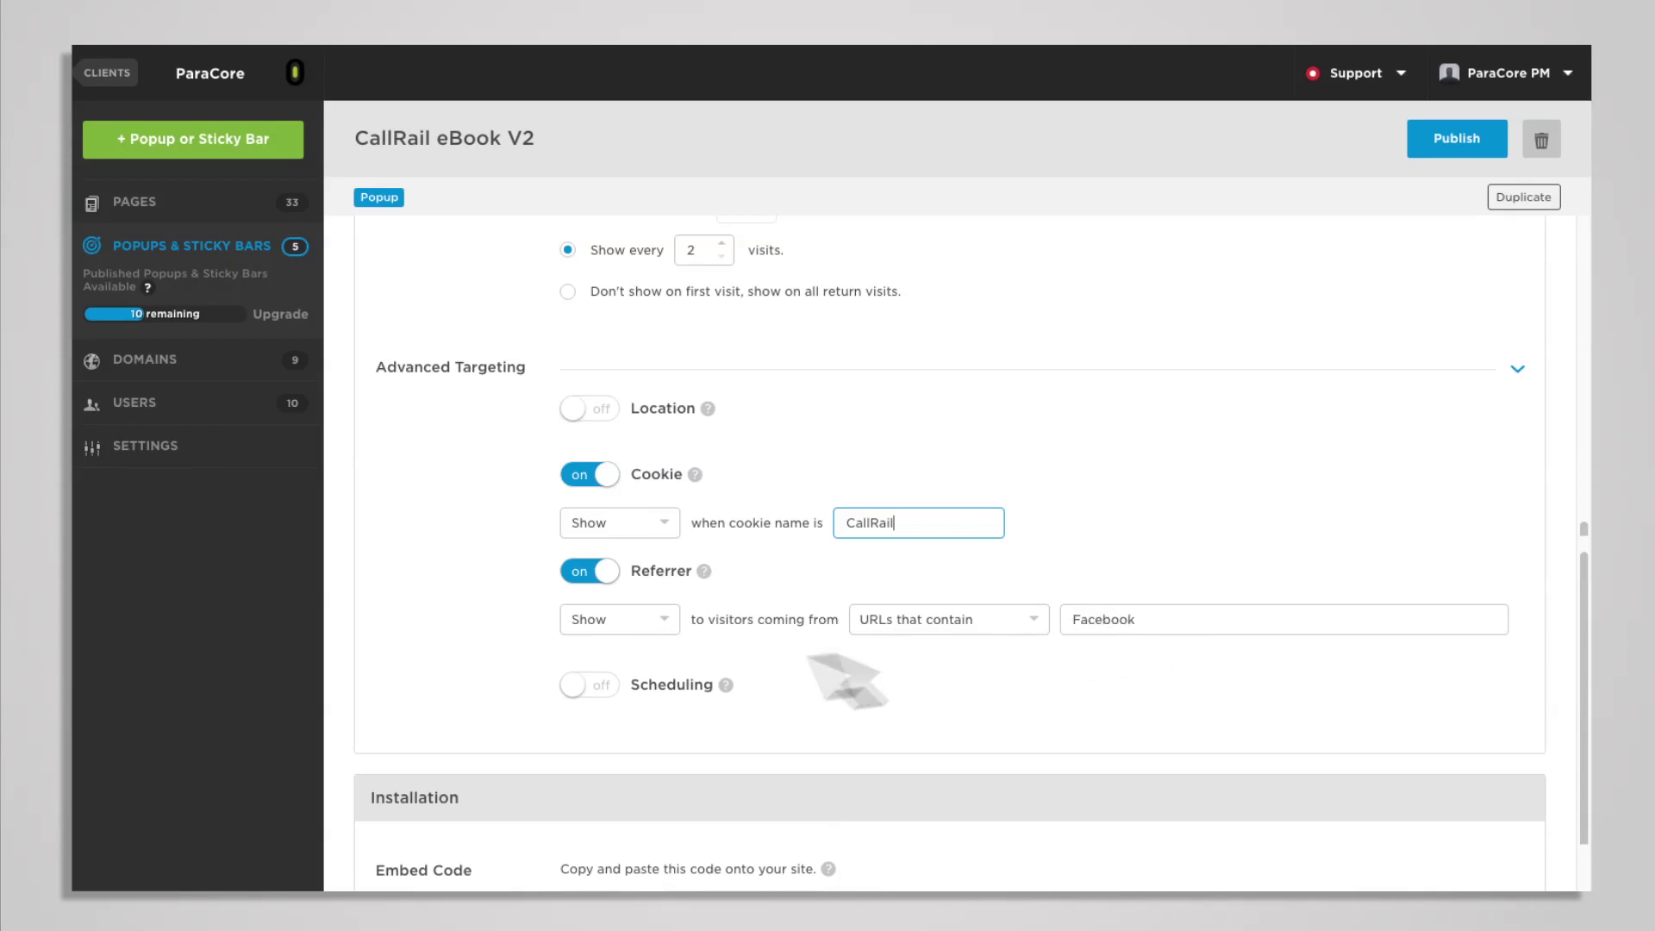
click(601, 685)
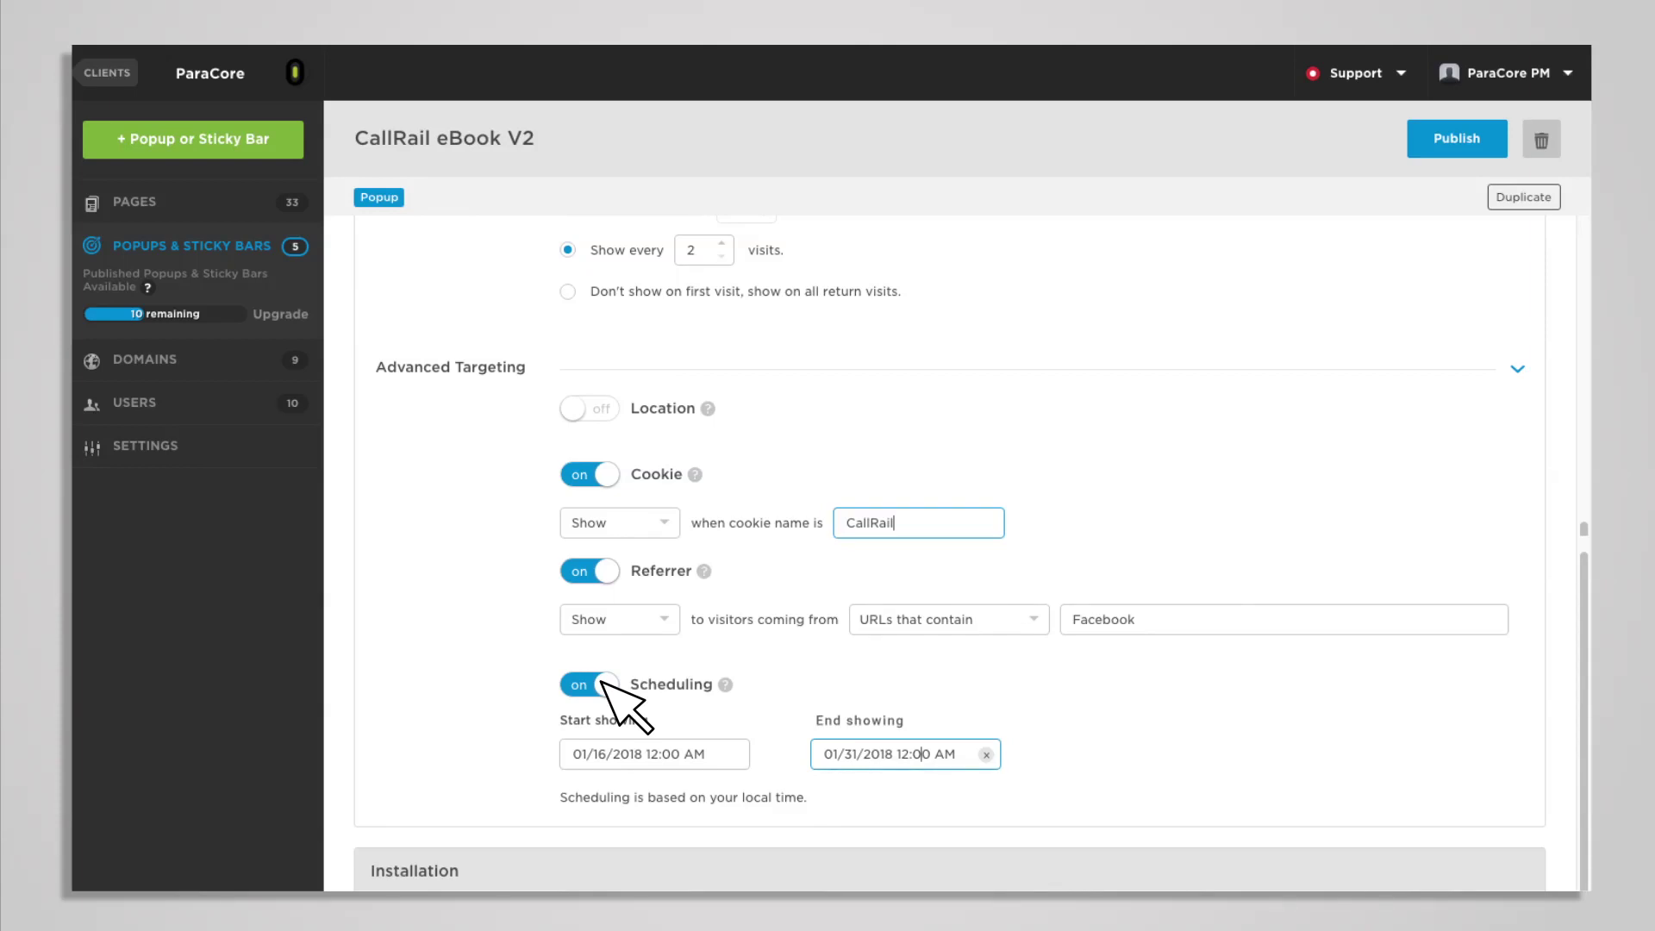
scroll(1176, 806, down, 1)
scroll(1301, 828, down, 2)
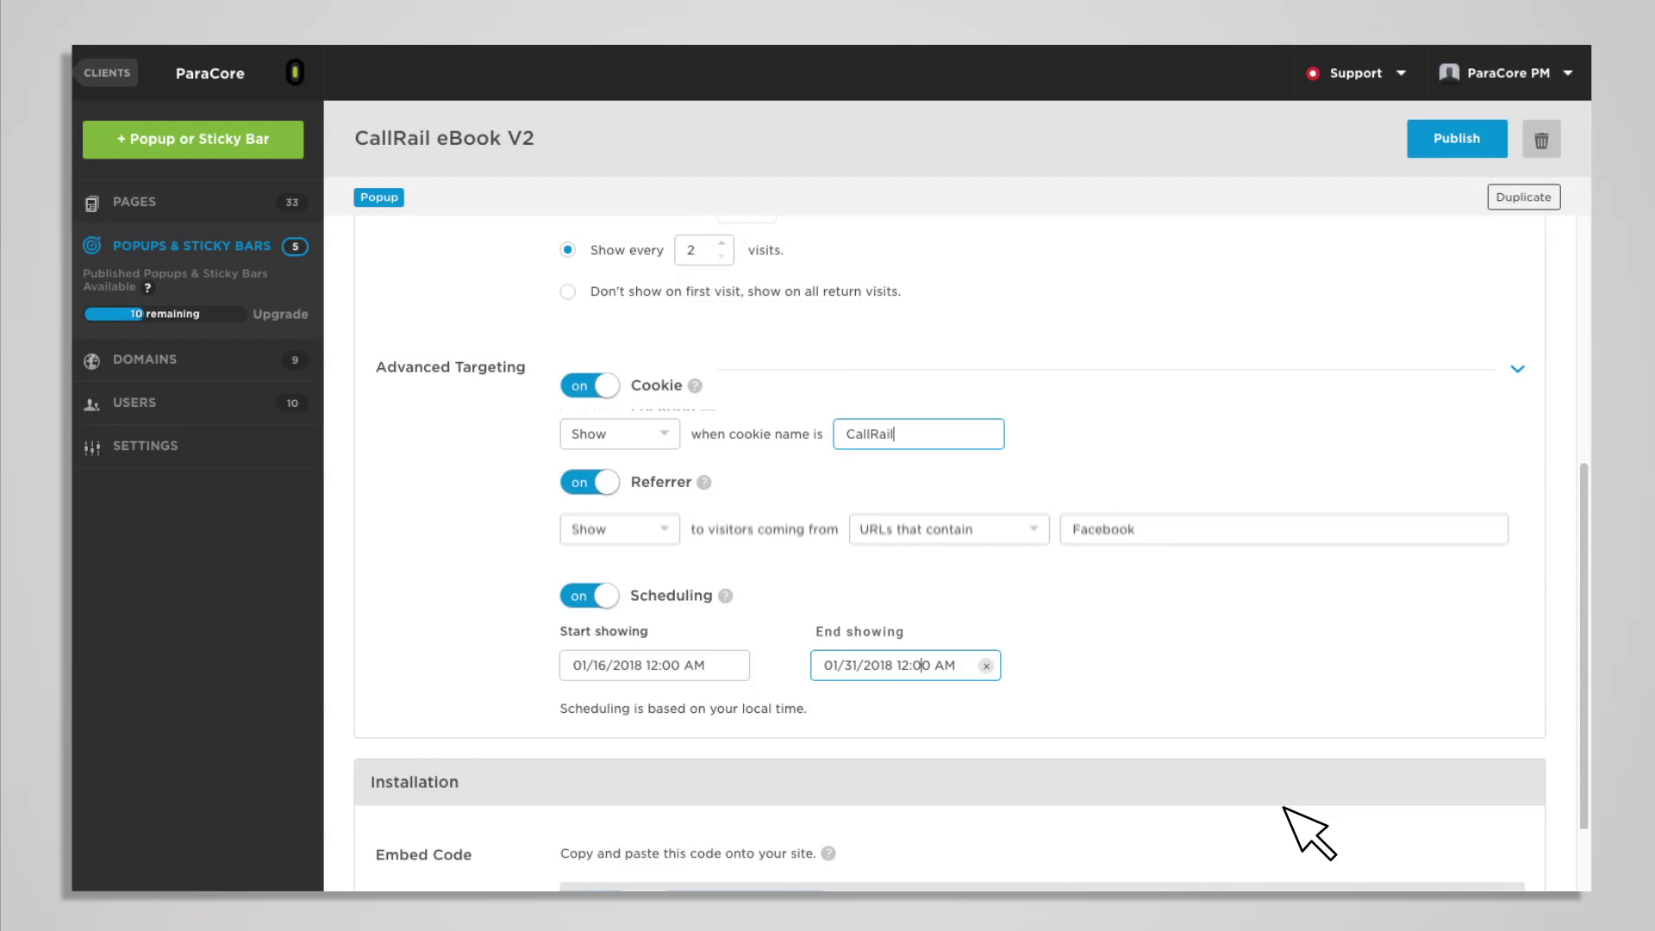
scroll(1306, 829, down, 2)
scroll(1307, 829, down, 2)
scroll(1307, 828, down, 2)
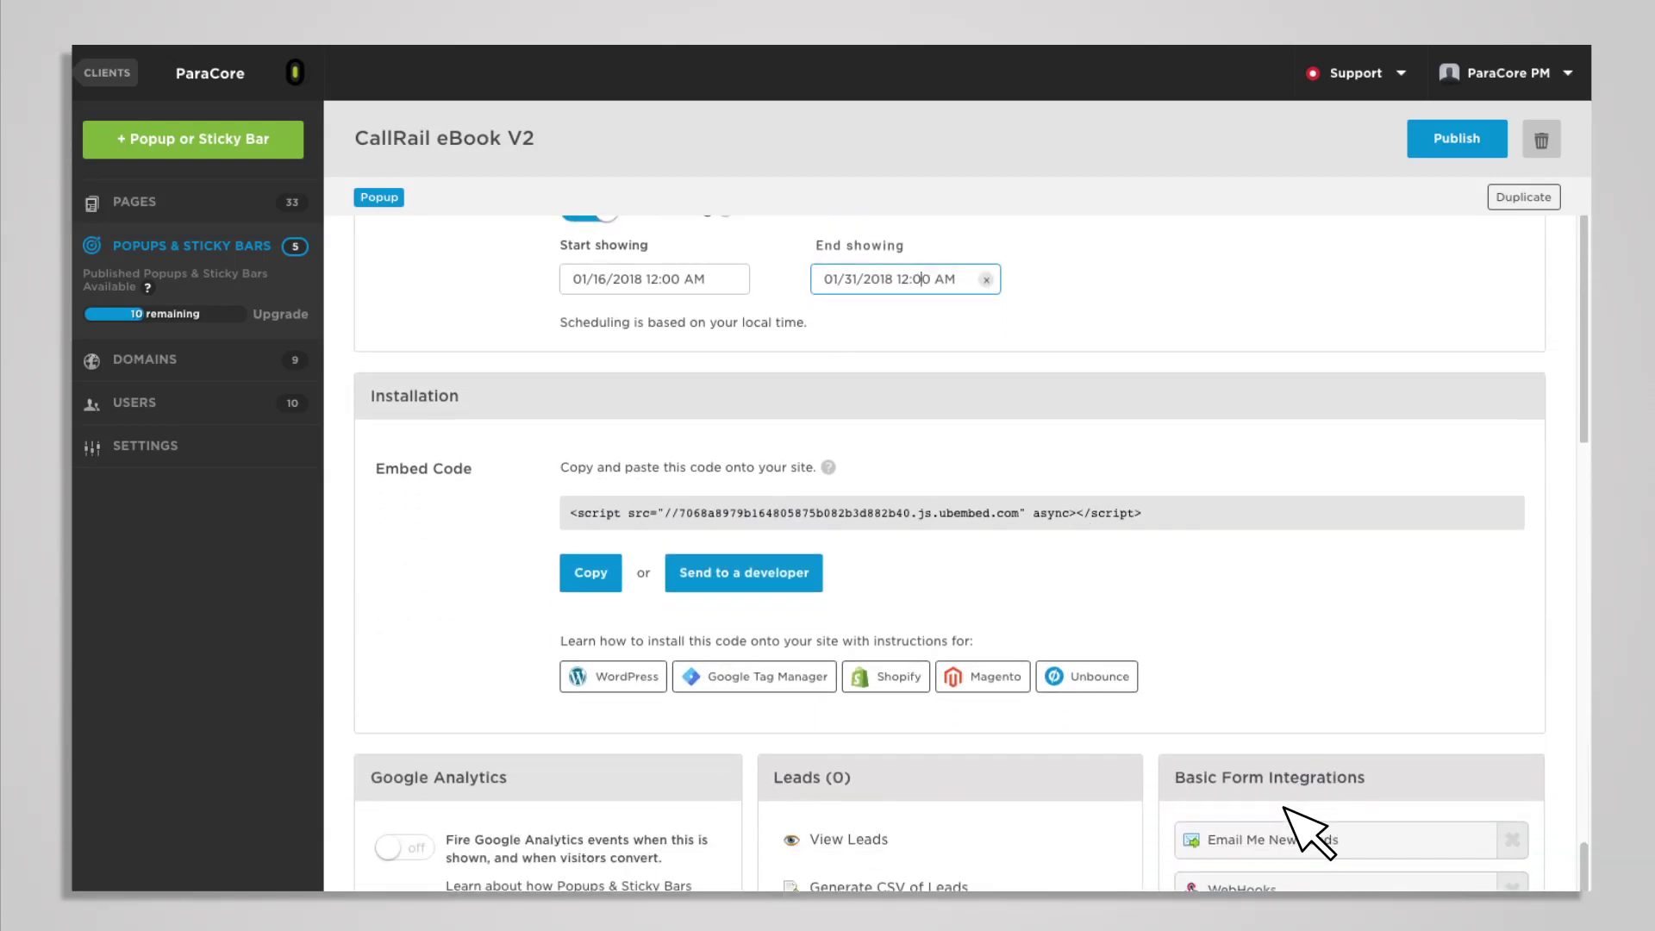
scroll(1307, 828, down, 2)
scroll(1306, 827, down, 2)
scroll(1306, 827, down, 2)
scroll(1306, 827, down, 1)
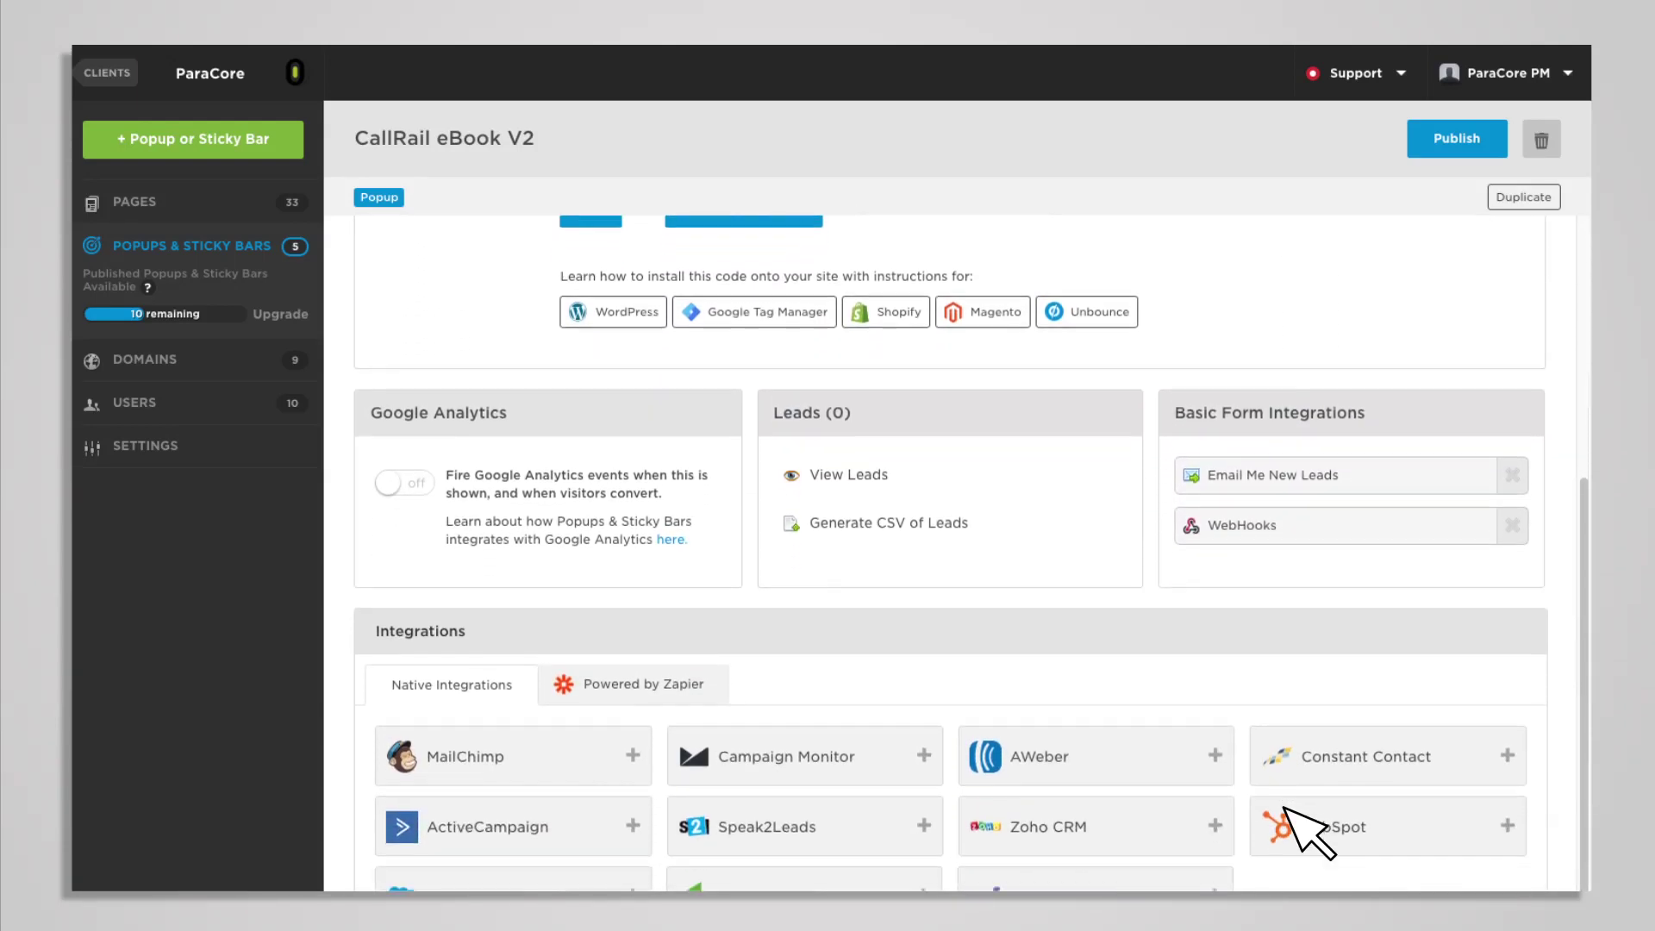
scroll(1306, 828, down, 1)
scroll(1306, 827, down, 1)
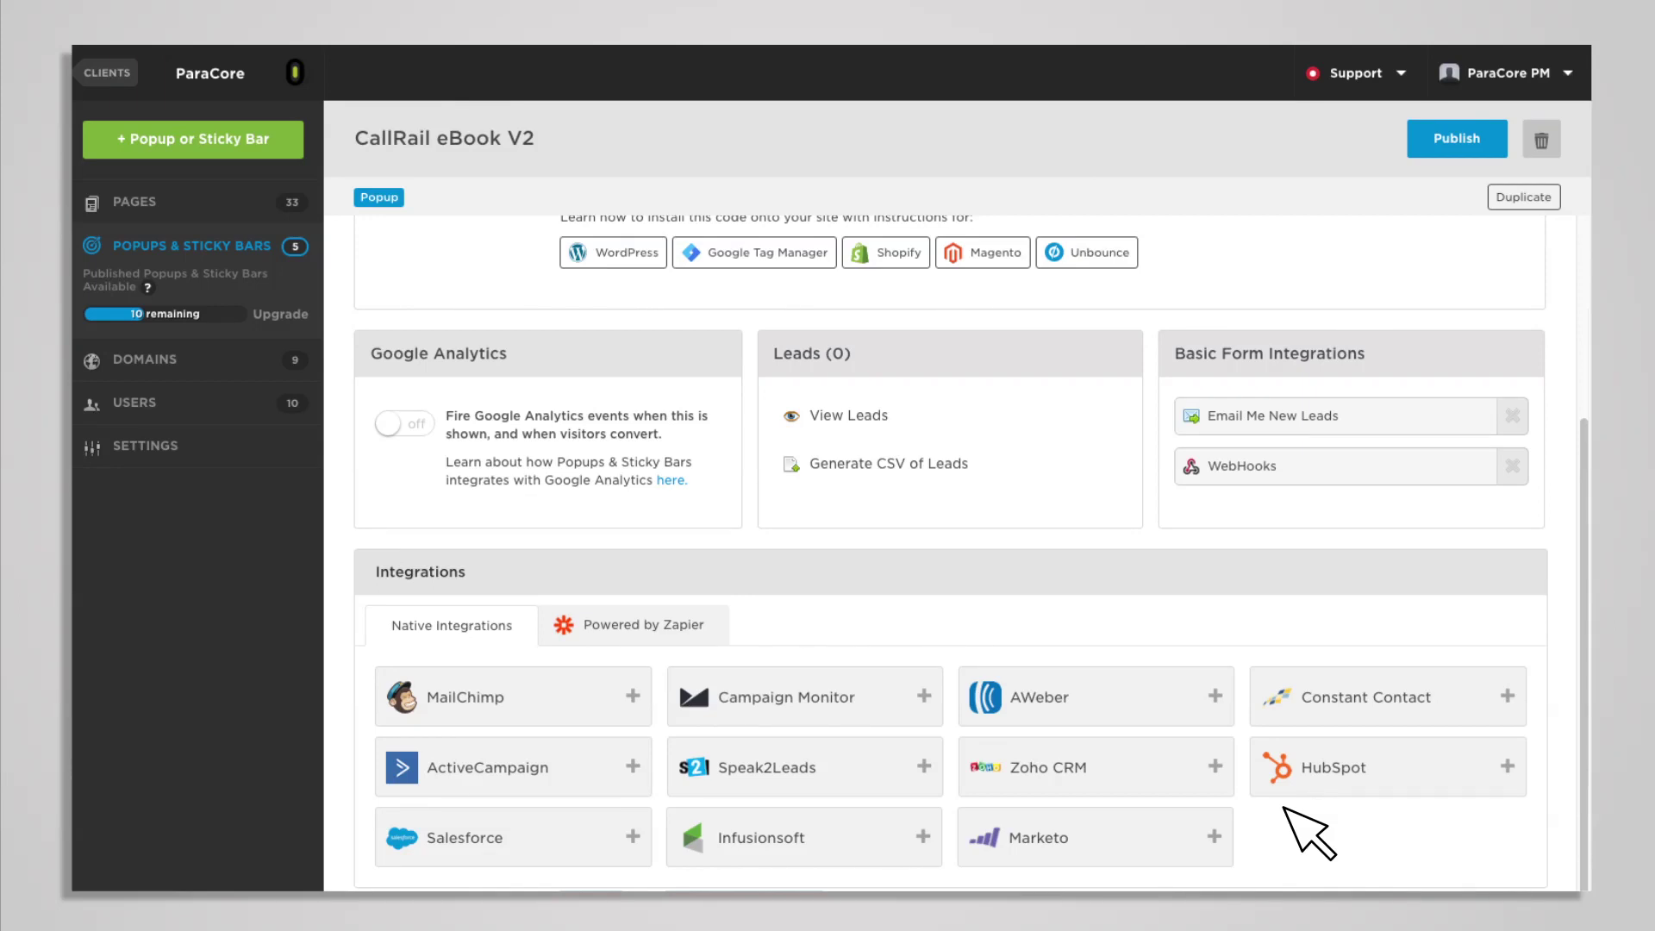
scroll(1184, 712, up, 2)
scroll(931, 556, up, 3)
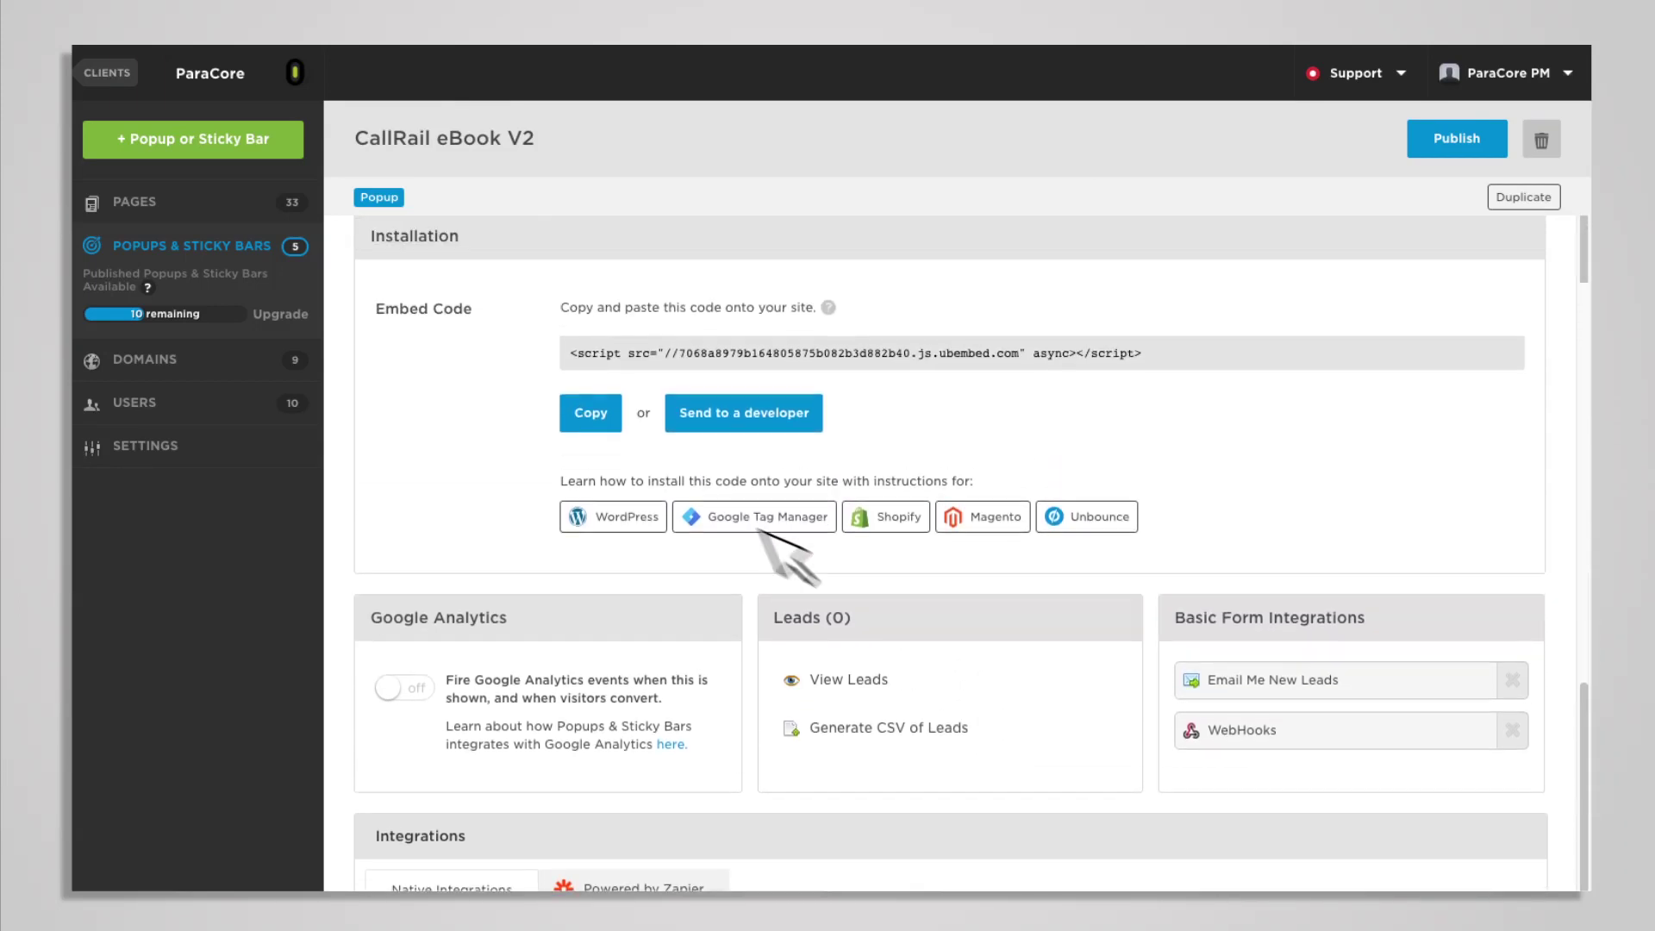